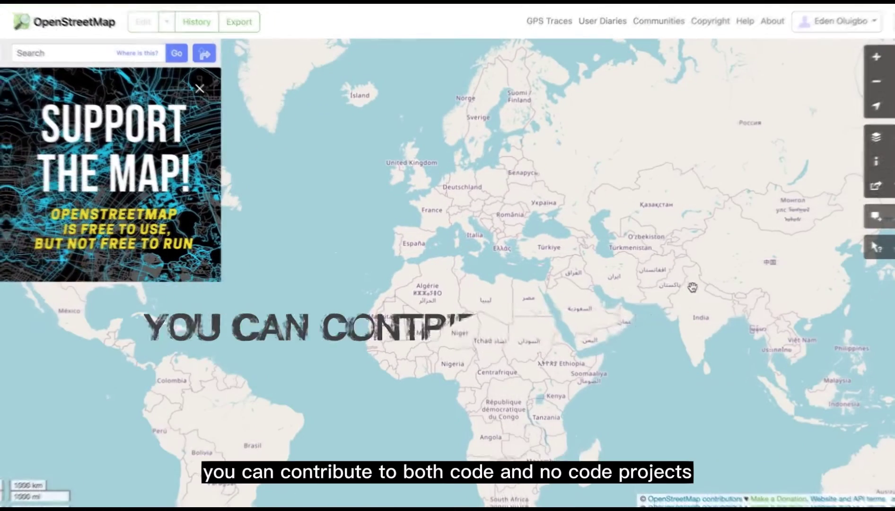
# - Sign up on the Tasking Manager projects page with a name and email, then choose to create an OpenStreetMap account
pyautogui.moveTo(695, 288); pyautogui.dragTo(535, 297)
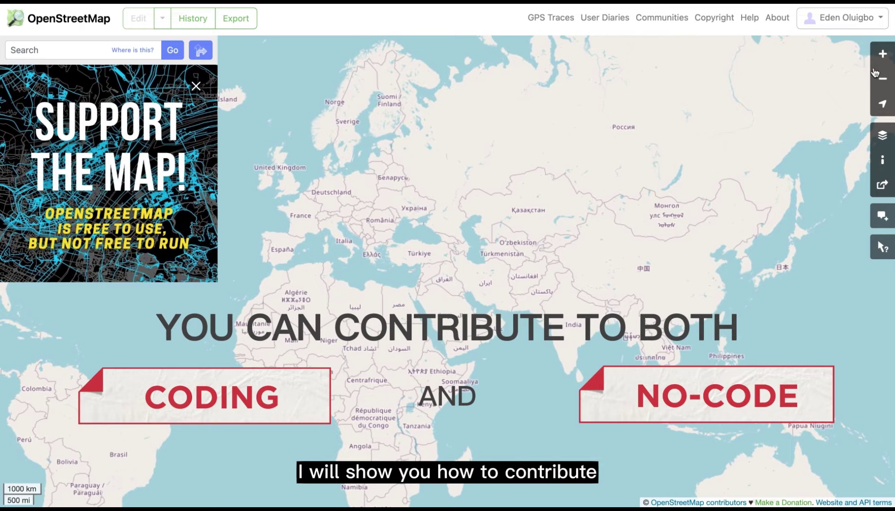
pyautogui.click(882, 55)
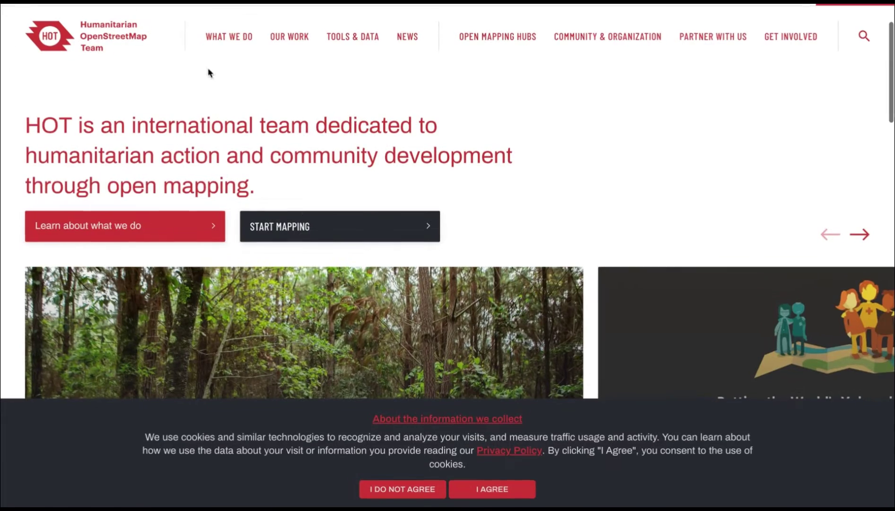
pyautogui.click(314, 223)
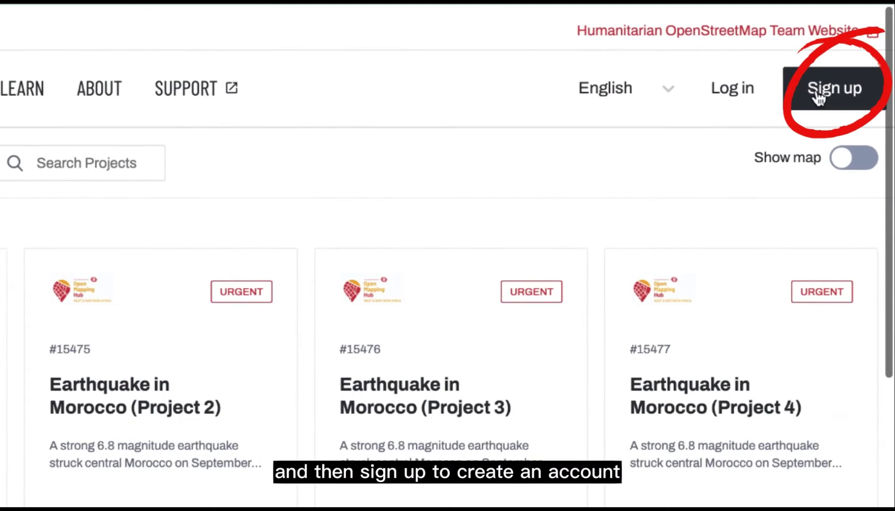
pyautogui.click(817, 97)
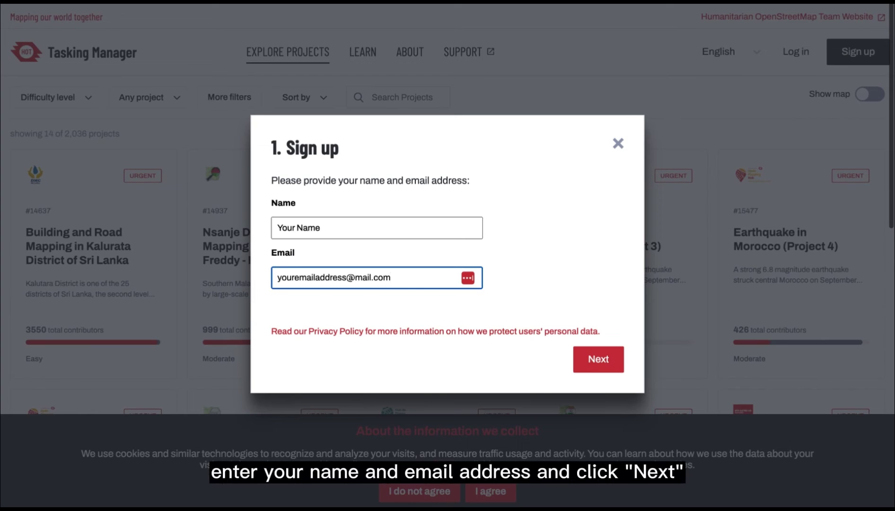
pyautogui.click(597, 360)
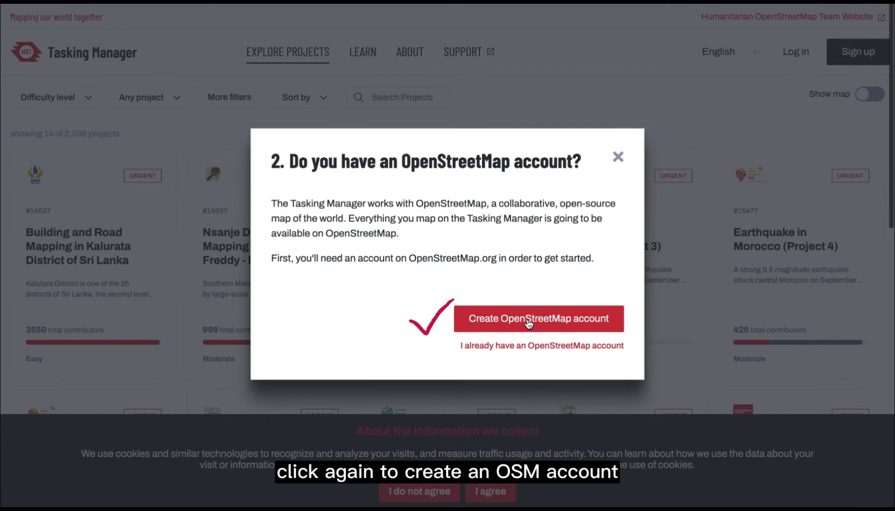
pyautogui.click(528, 321)
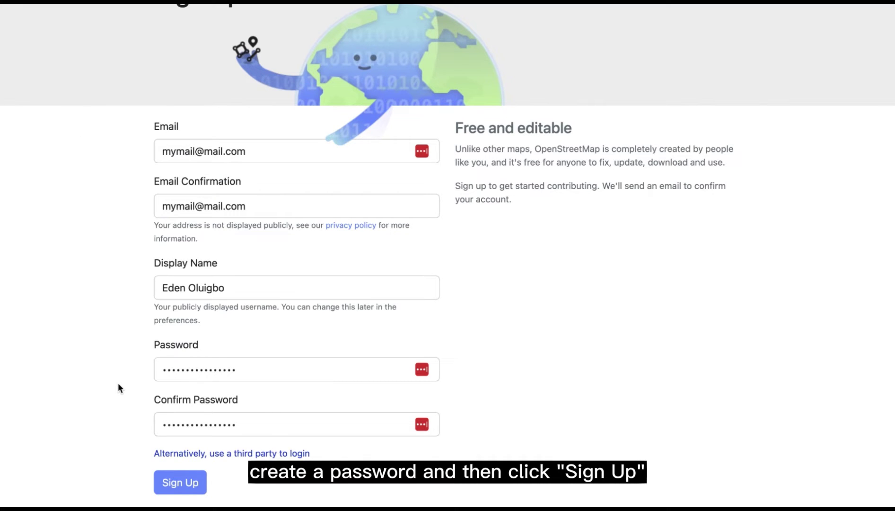
# - Submit the OSM sign-up as a Rest of the world resident and accept contributor terms, Terms of Use and Public Domain
pyautogui.click(177, 483)
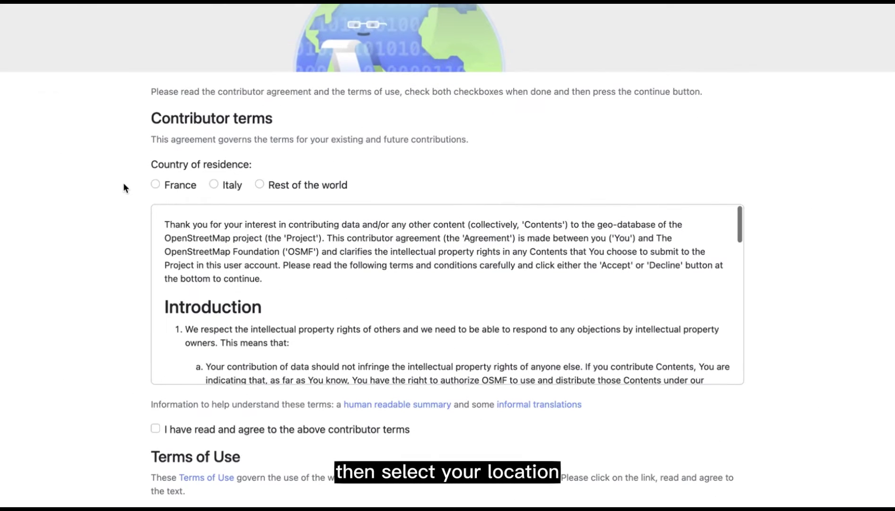
pyautogui.click(259, 184)
pyautogui.scroll(-3, 130, 284)
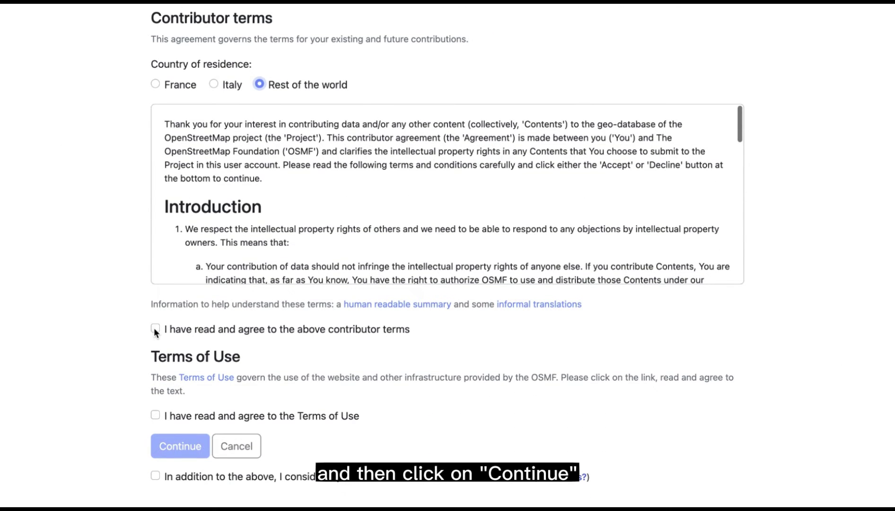
pyautogui.click(154, 328)
pyautogui.click(156, 415)
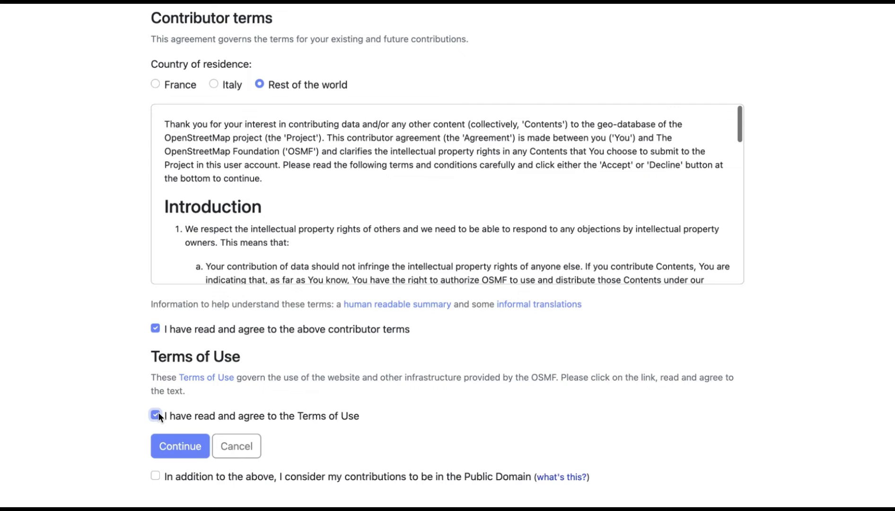
pyautogui.click(155, 475)
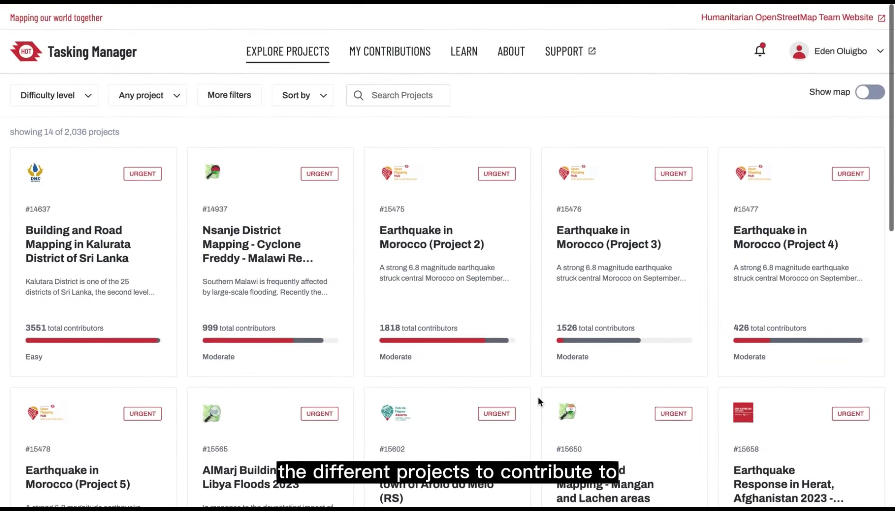
# - Scroll the Explore Projects grid down to the Missing Maps: Homa Bay County, Kenya (5) card
pyautogui.scroll(-3, 538, 397)
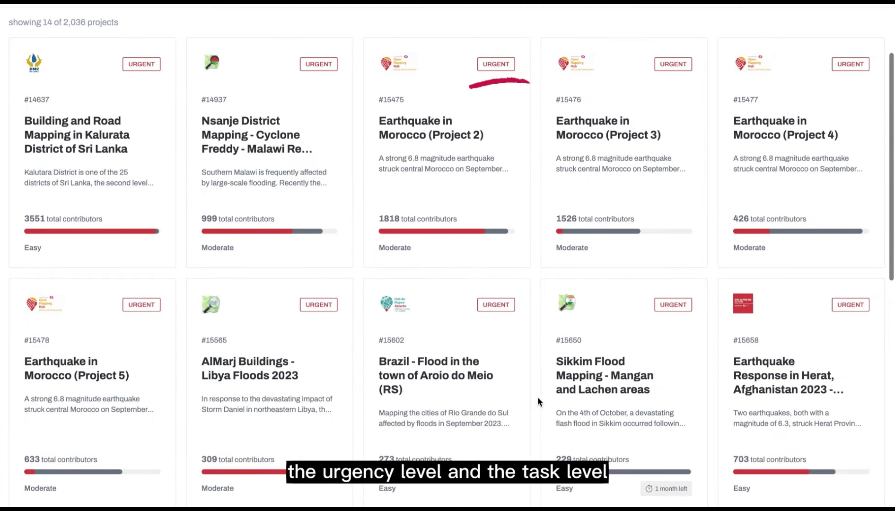
pyautogui.scroll(-2, 538, 401)
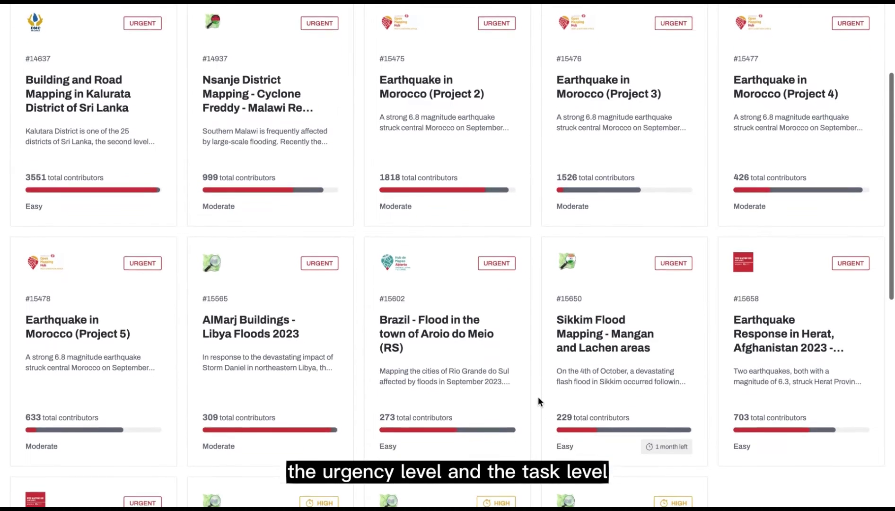
pyautogui.scroll(-1, 538, 397)
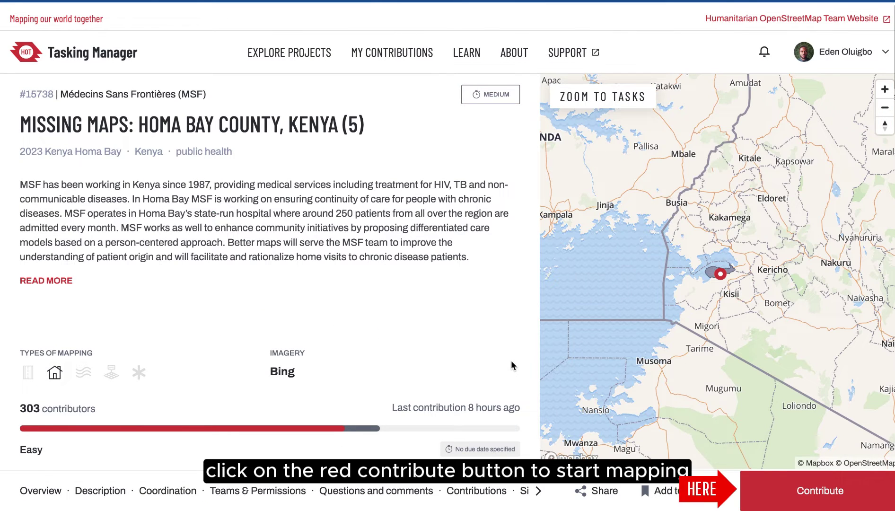
# - Open the Homa Bay project's Contribute tab and start mapping task #1009 in the iD editor
pyautogui.click(813, 498)
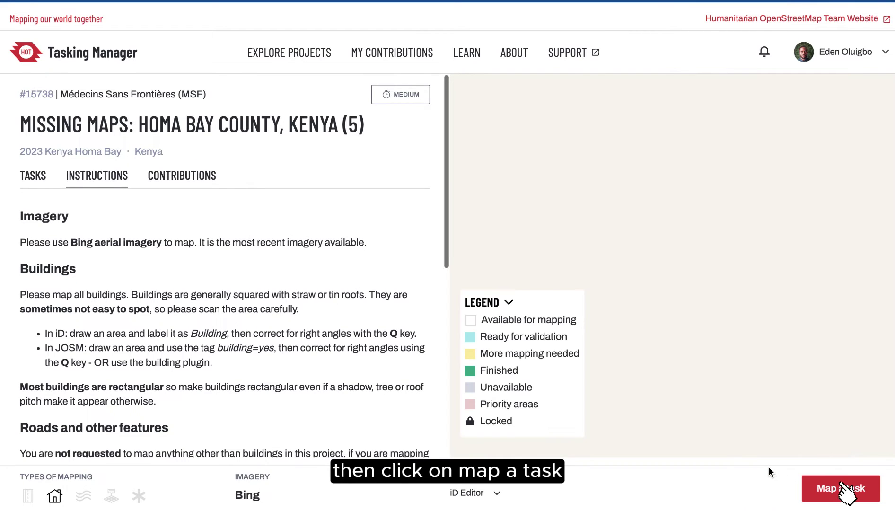
pyautogui.click(828, 489)
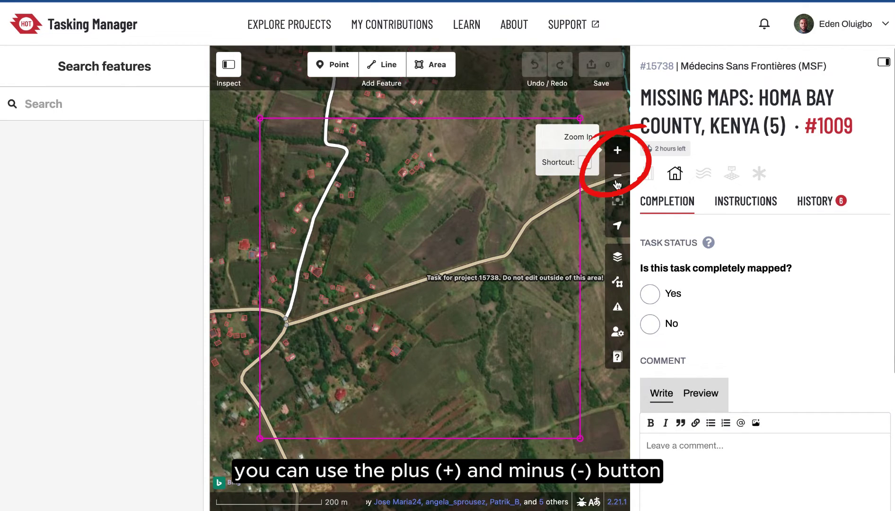
# - Zoom in and trace the central building's roof as a closed four-corner area with the Area tool
pyautogui.click(620, 157)
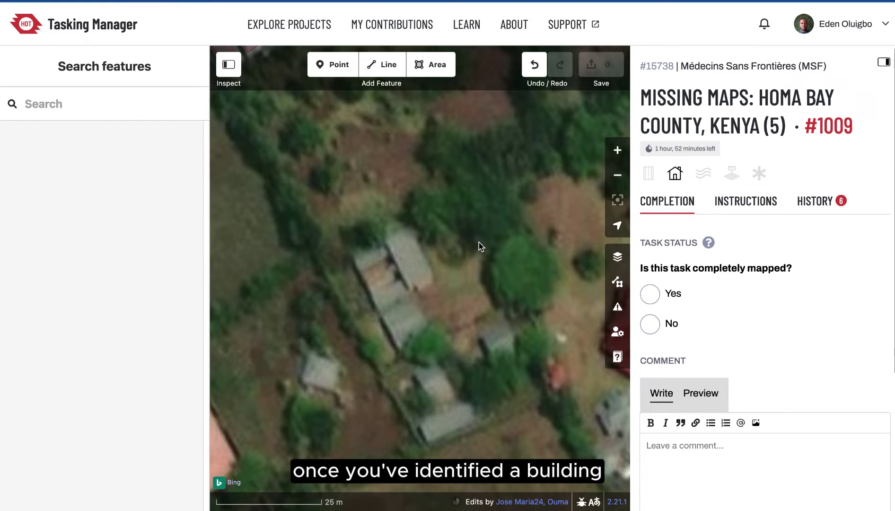
pyautogui.click(434, 70)
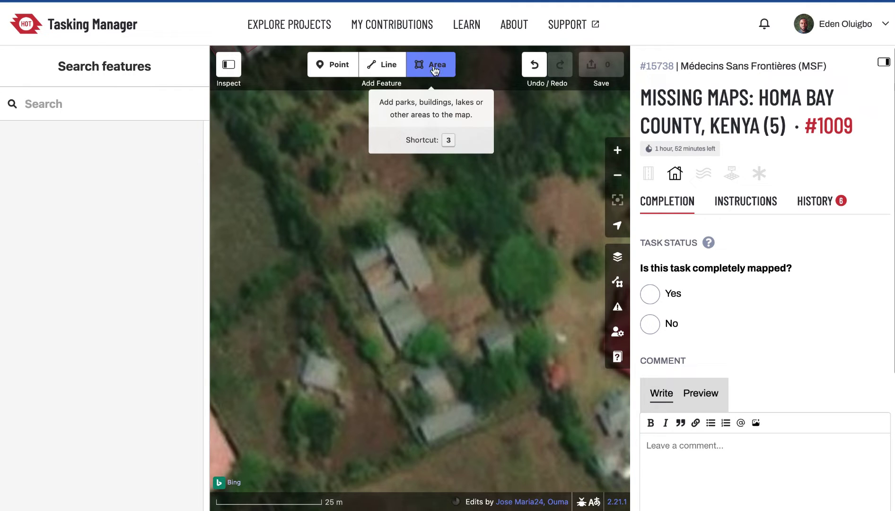
pyautogui.click(387, 242)
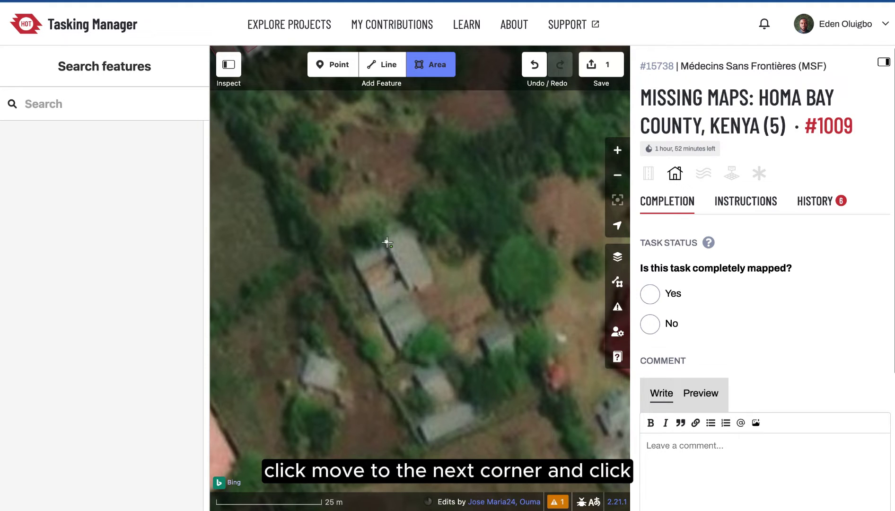
pyautogui.click(412, 230)
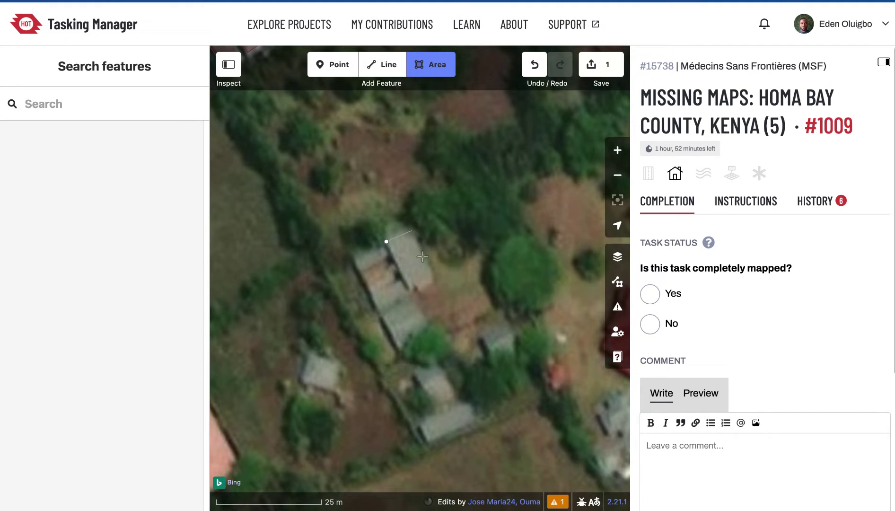
pyautogui.click(434, 278)
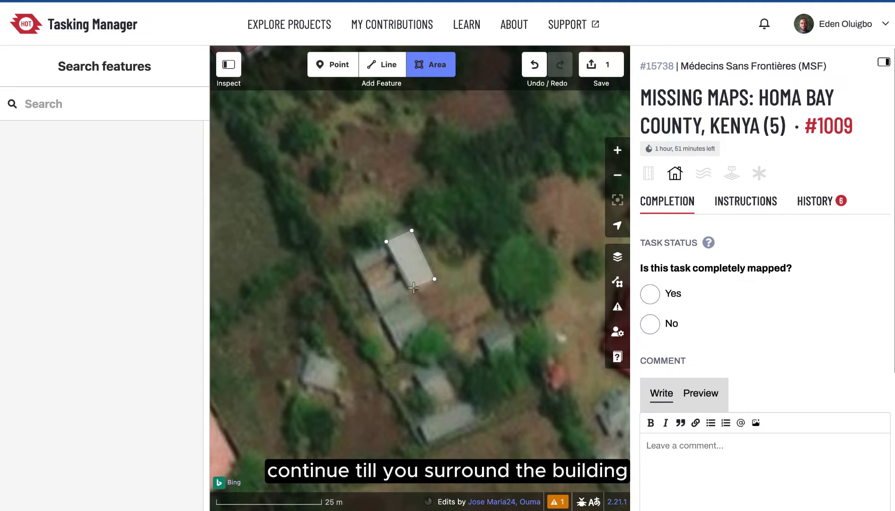
pyautogui.click(410, 289)
pyautogui.press('Return')
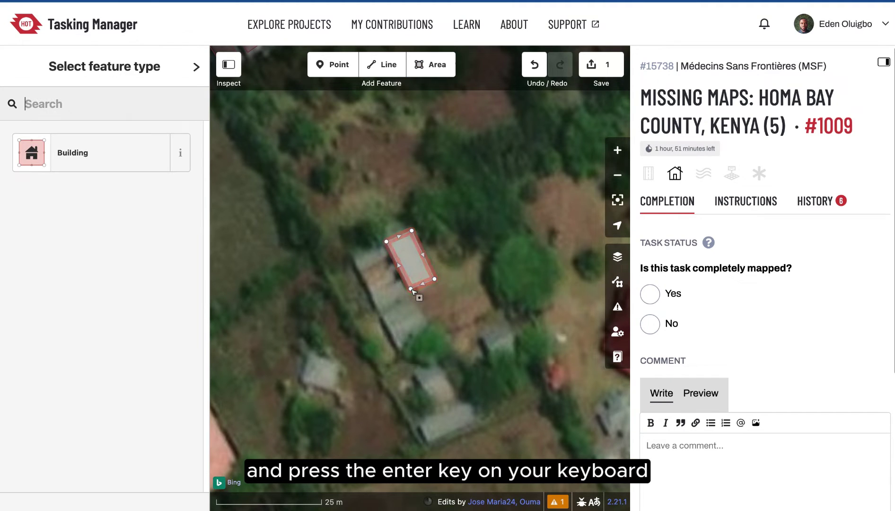
# - Square the first roof outline and tag it as a Building
pyautogui.rightClick(429, 268)
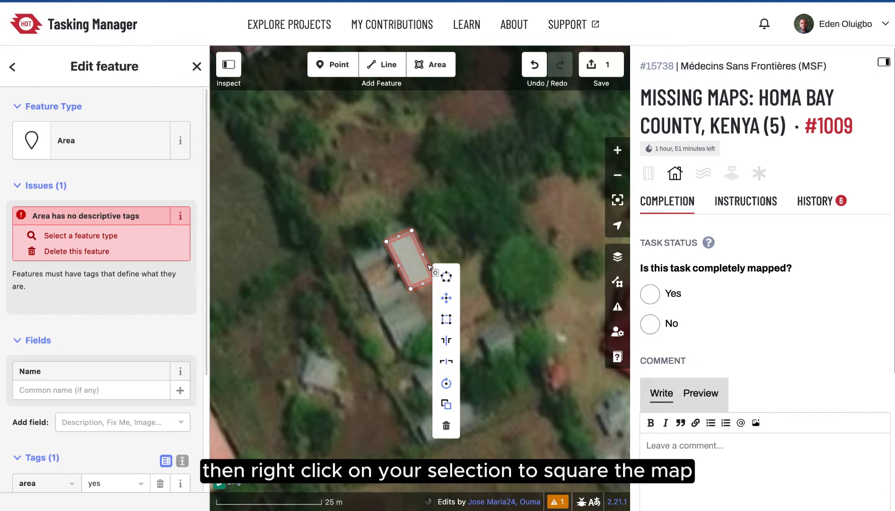
pyautogui.click(446, 320)
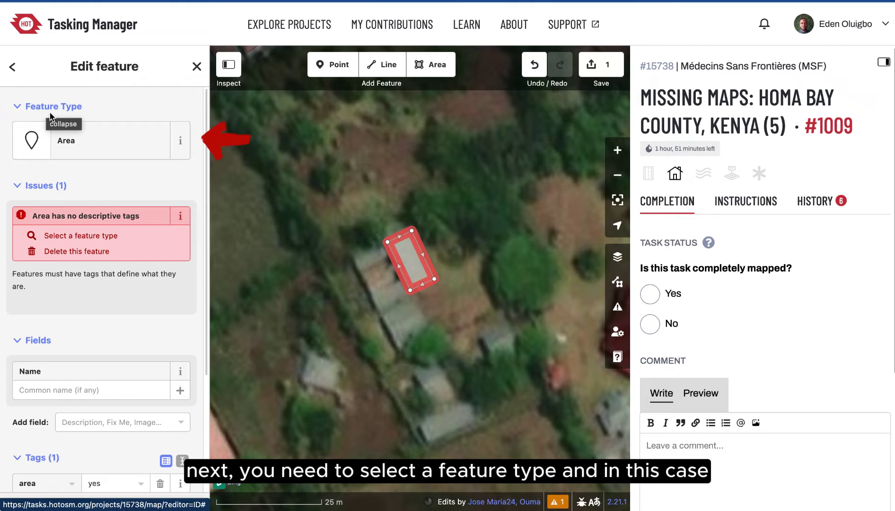
pyautogui.click(45, 143)
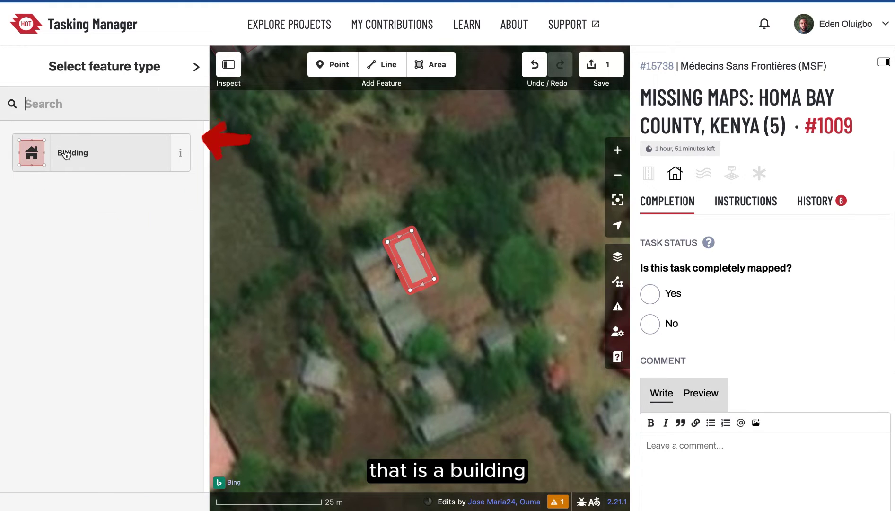
pyautogui.click(431, 64)
# - Trace the lower-left roof as a four-corner area, square it, tag it Building, and check both outlines
pyautogui.click(303, 381)
pyautogui.click(311, 355)
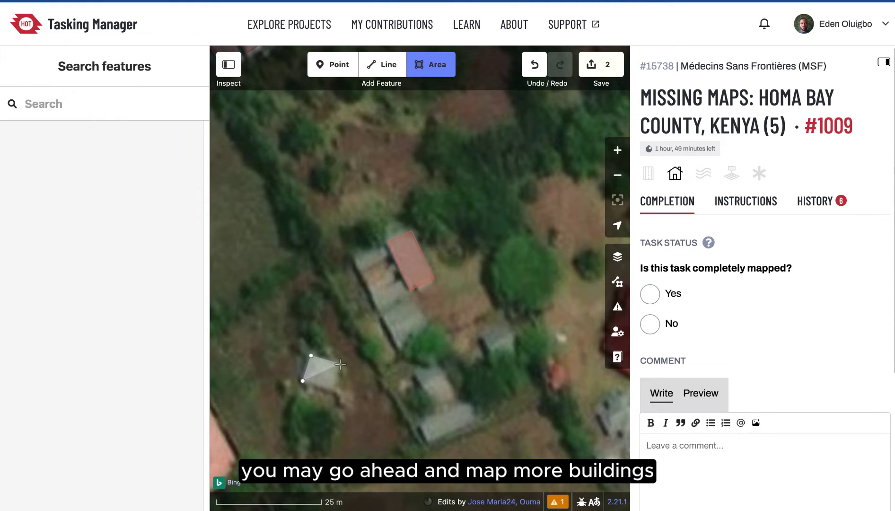
pyautogui.click(339, 364)
pyautogui.doubleClick(334, 392)
pyautogui.rightClick(326, 374)
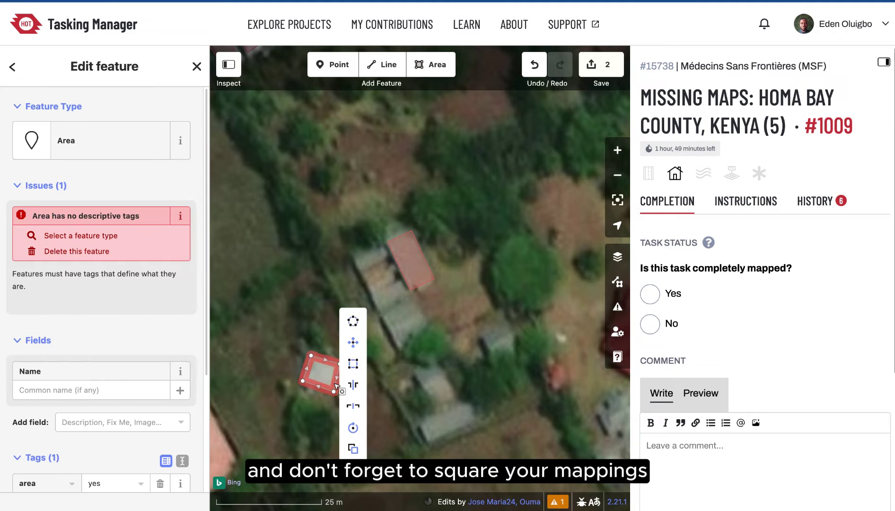
pyautogui.click(353, 365)
pyautogui.click(95, 141)
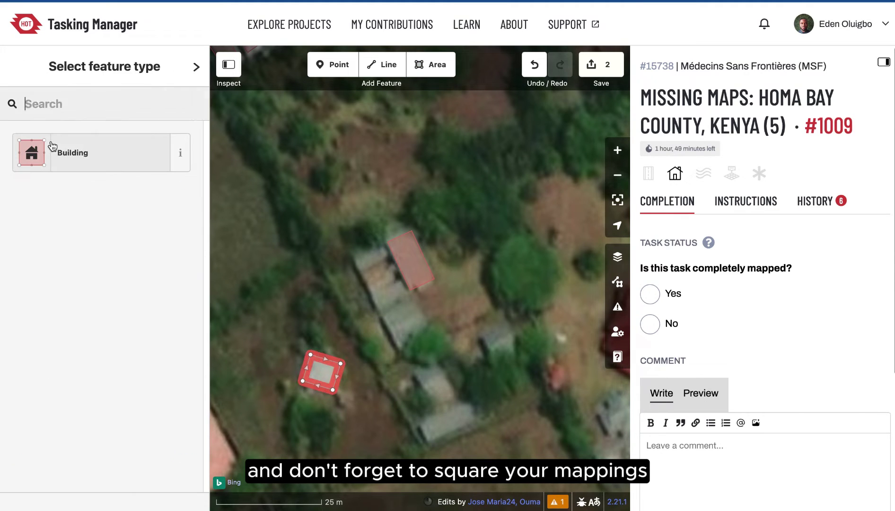
pyautogui.click(160, 154)
pyautogui.click(402, 287)
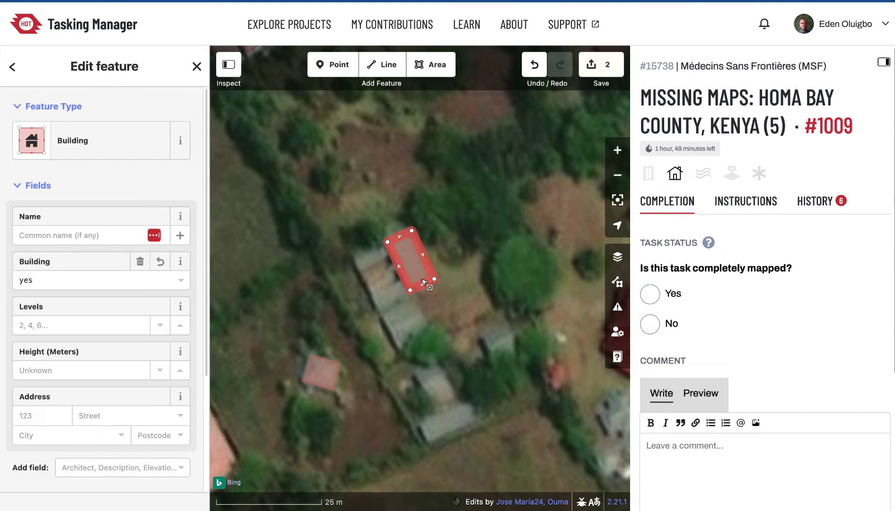
pyautogui.click(328, 367)
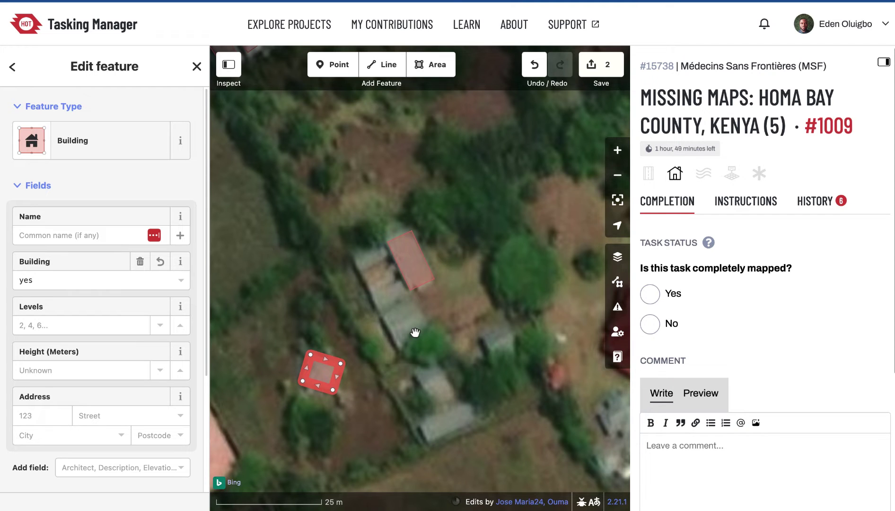
# - Open the Upload to OpenStreetMap review showing the prefilled changeset comment and four hashtags
pyautogui.click(604, 67)
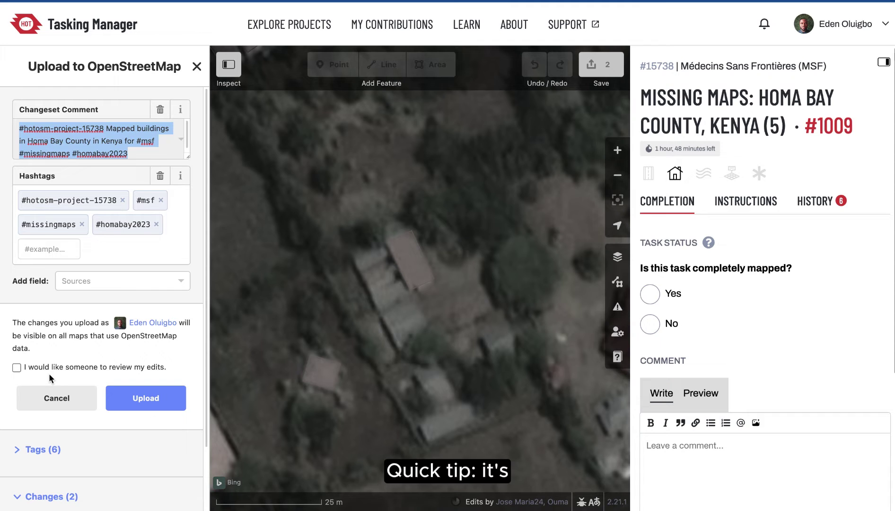
pyautogui.moveTo(28, 372)
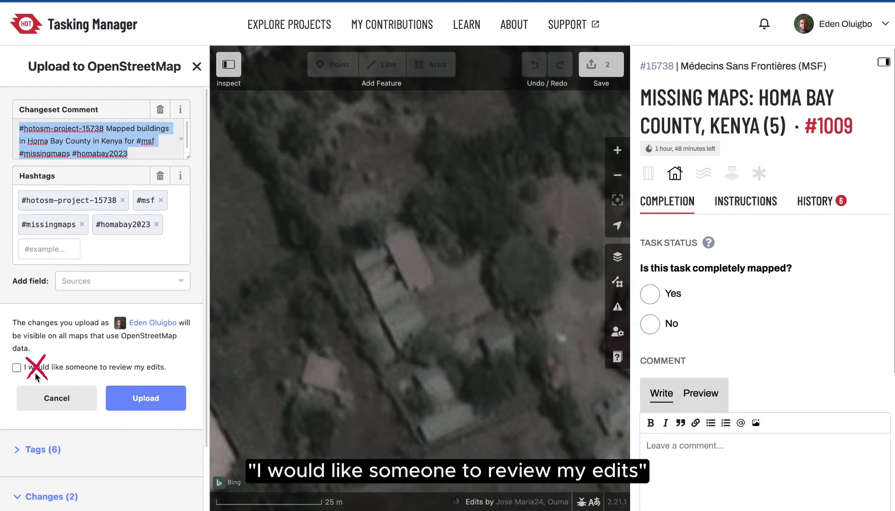
# - Upload the two buildings, then answer No to 'Is this task completely mapped?' and scroll to Submit task
pyautogui.click(150, 400)
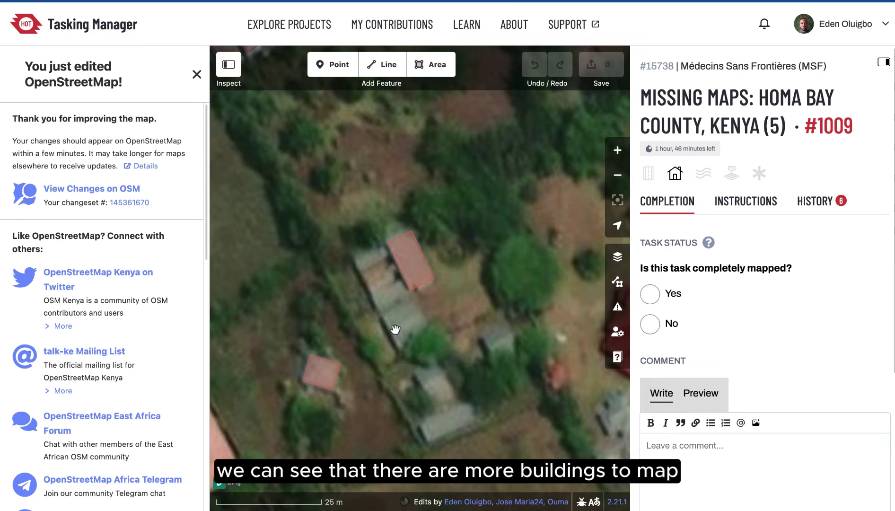
pyautogui.click(653, 327)
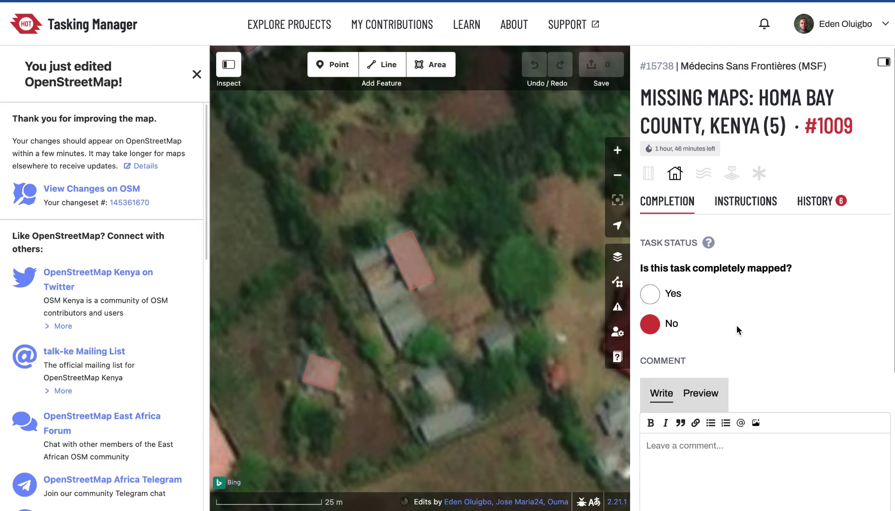
pyautogui.scroll(-4, 736, 325)
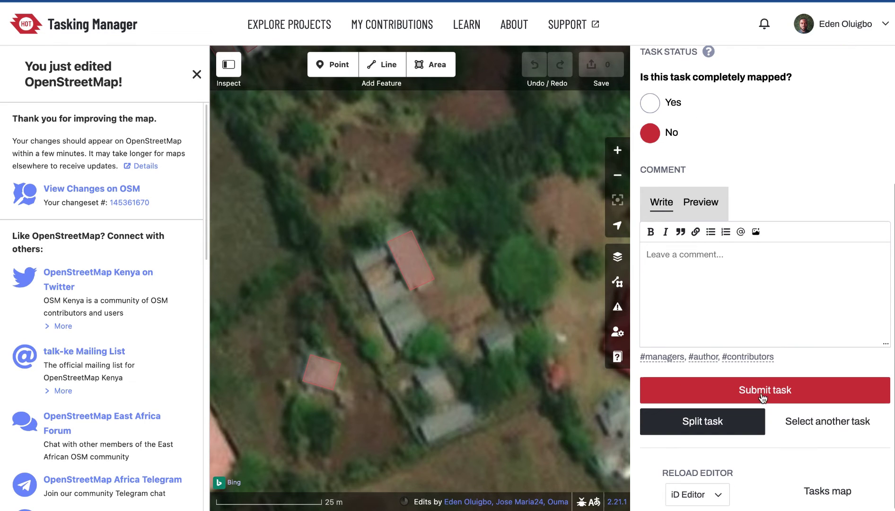